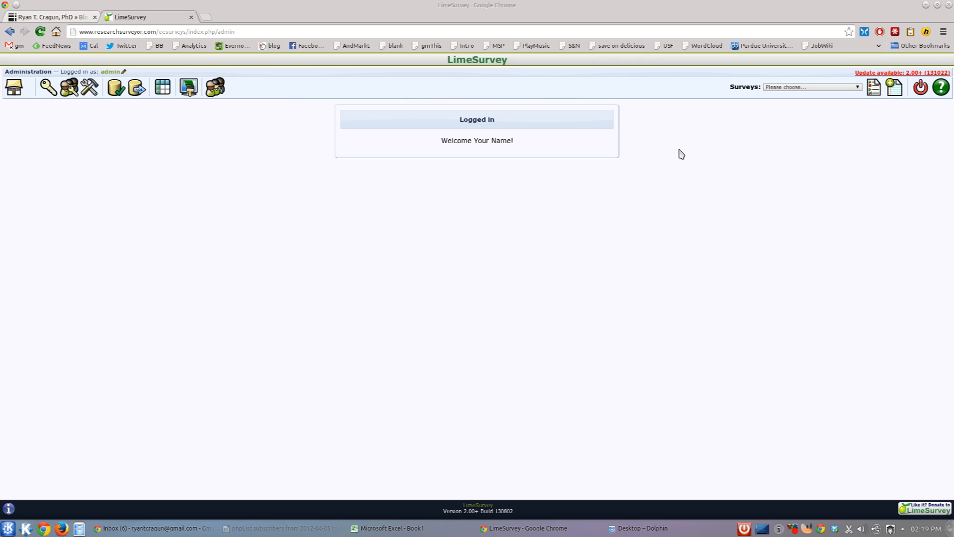
Step: Create a new survey titled test2 with the default settings and save it
{"action": "left_click", "coordinate": [894, 91]}
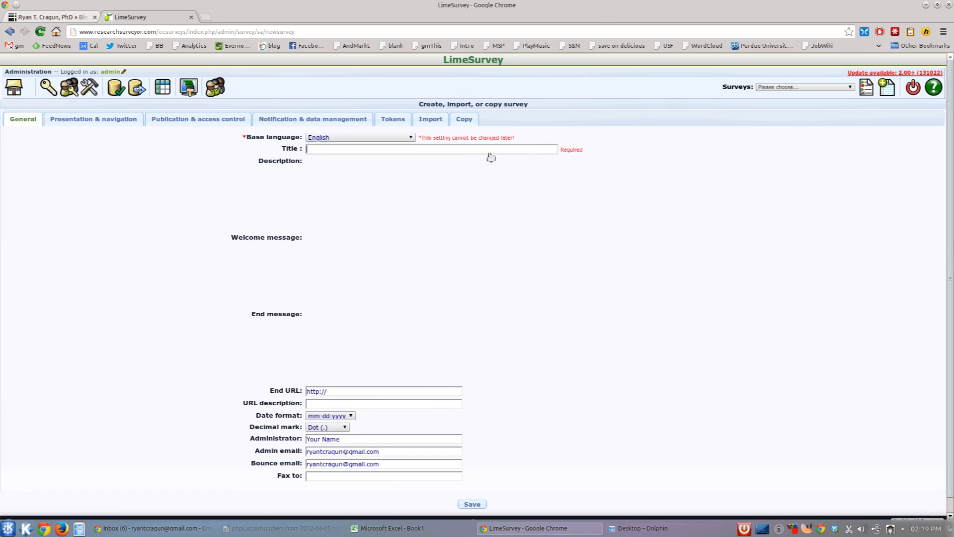
{"action": "left_click", "coordinate": [384, 148]}
{"action": "type", "text": "test"}
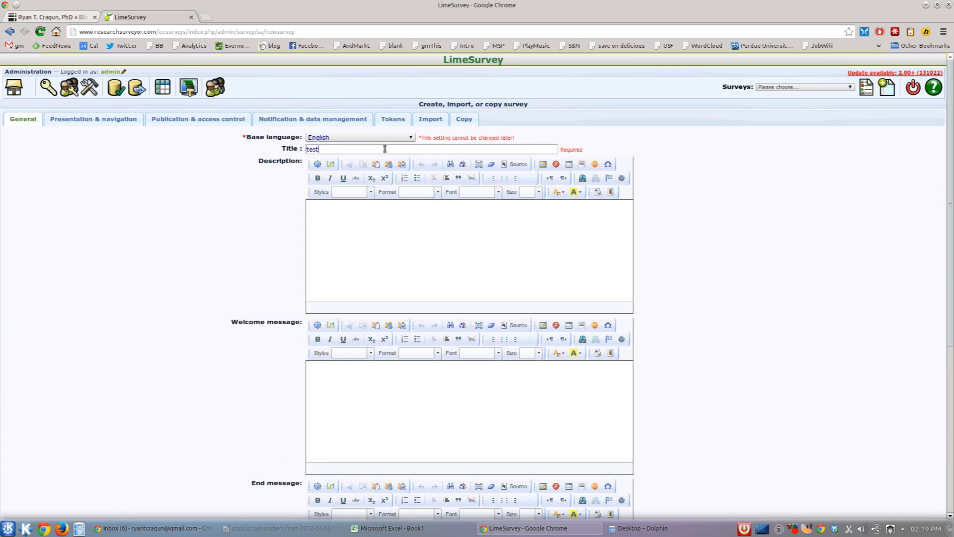
{"action": "type", "text": "2"}
{"action": "left_click_drag", "start_coordinate": [949, 127], "coordinate": [924, 305]}
{"action": "left_click", "coordinate": [465, 492]}
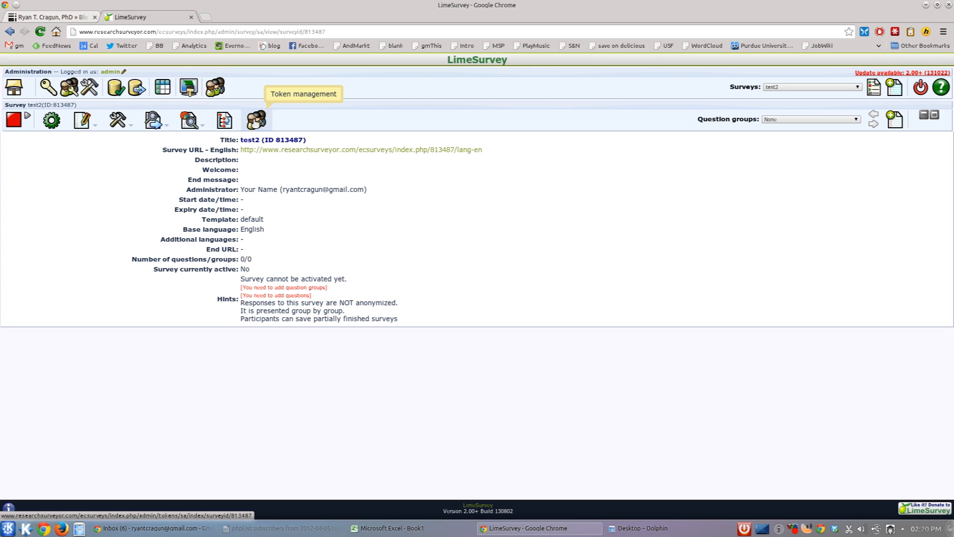
Step: Open token management for the test2 survey and initialise its token table
{"action": "left_click", "coordinate": [256, 122]}
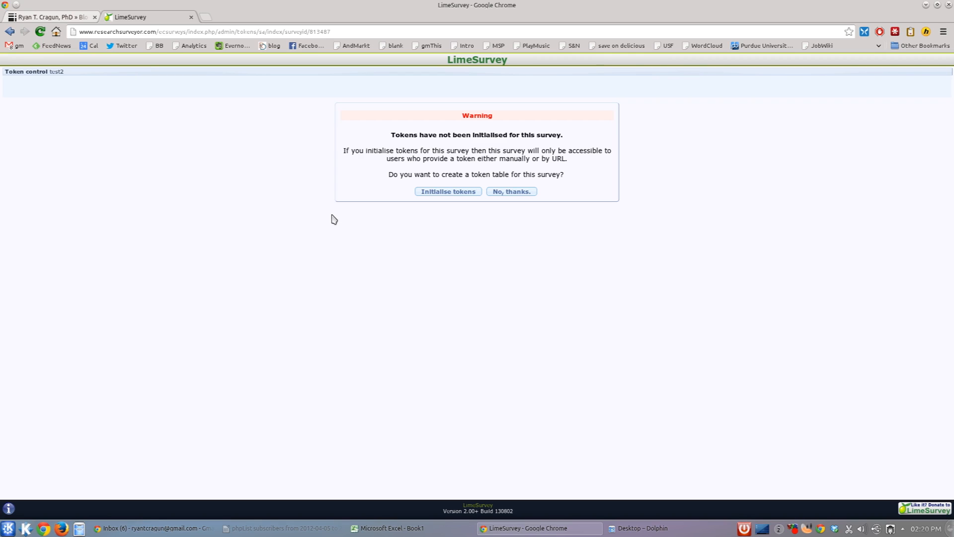
{"action": "left_click", "coordinate": [442, 193]}
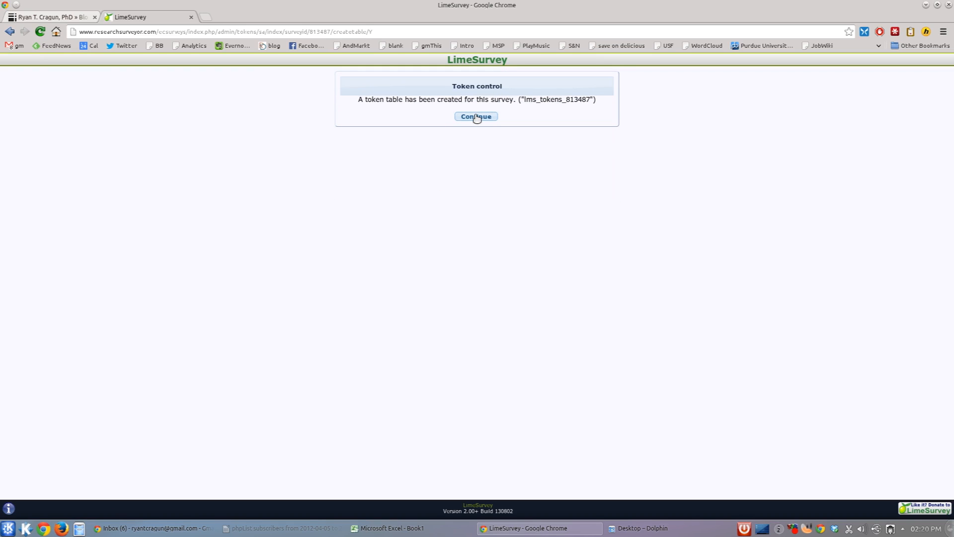
{"action": "left_click", "coordinate": [476, 117]}
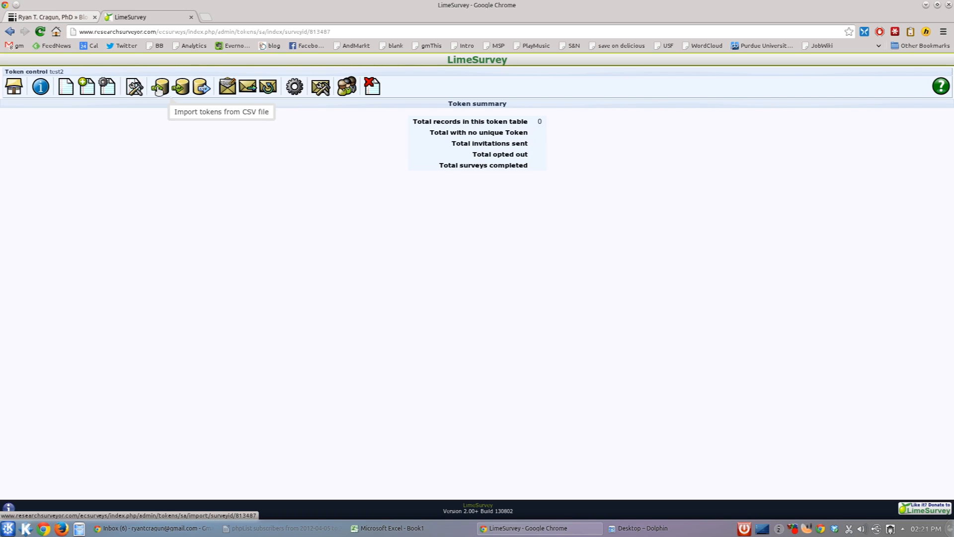
Step: Open the CSV token import form and read the file format rules with the mandatory and optional fields
{"action": "left_click", "coordinate": [159, 89]}
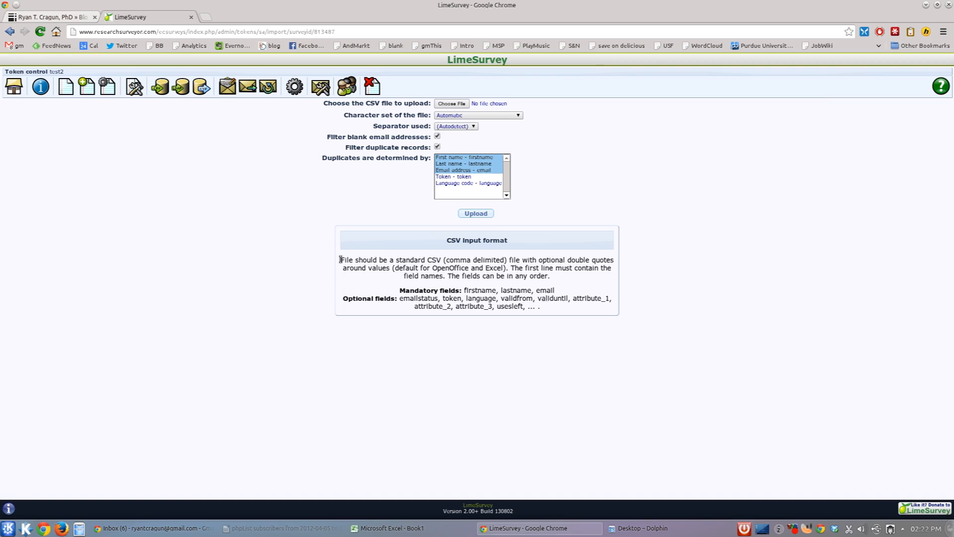
{"action": "left_click_drag", "start_coordinate": [340, 259], "coordinate": [562, 291]}
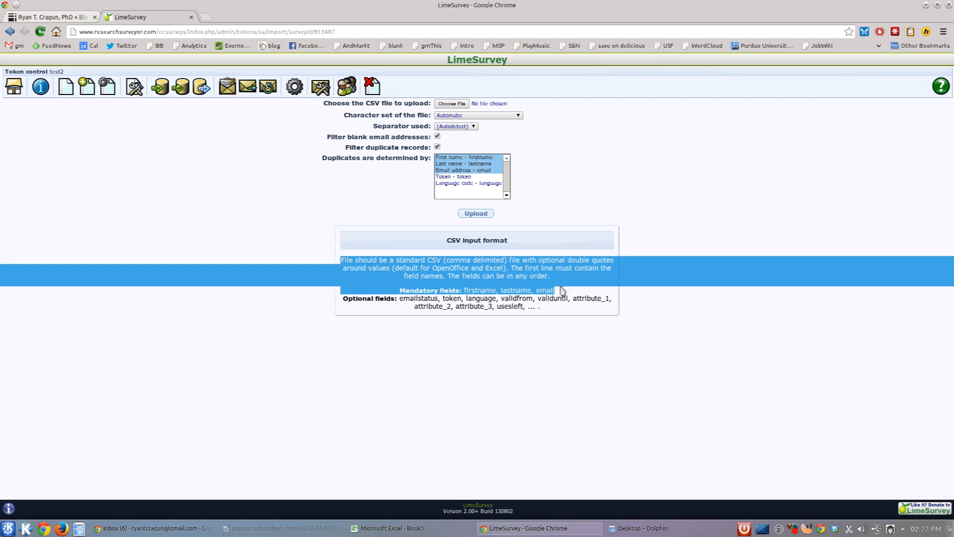
{"action": "left_click", "coordinate": [478, 292]}
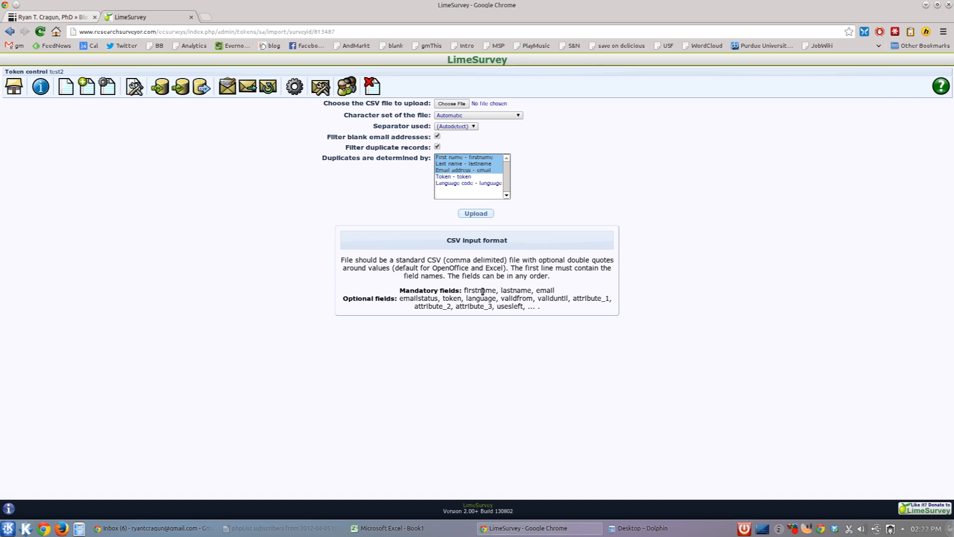
{"action": "left_click_drag", "start_coordinate": [464, 291], "coordinate": [486, 291]}
{"action": "left_click", "coordinate": [547, 293]}
{"action": "left_click_drag", "start_coordinate": [344, 296], "coordinate": [540, 307]}
{"action": "left_click", "coordinate": [500, 290]}
Step: Switch to the blank Excel workbook and enter the headers firstname, lastname and email in cells A1 to C1
{"action": "left_click", "coordinate": [400, 530]}
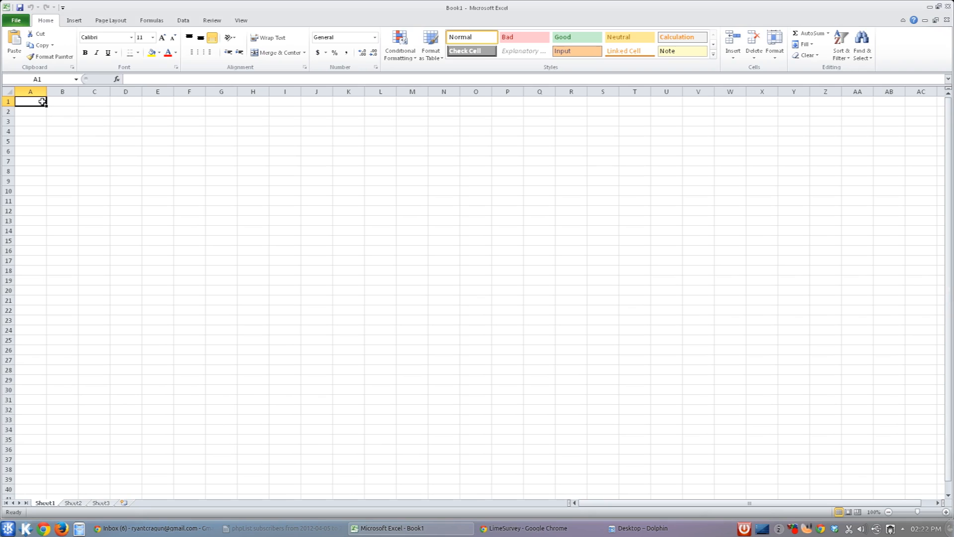
{"action": "type", "text": "firstname"}
{"action": "key", "text": "Tab"}
{"action": "type", "text": "lastname"}
{"action": "key", "text": "Tab"}
{"action": "type", "text": "email"}
{"action": "key", "text": "Return"}
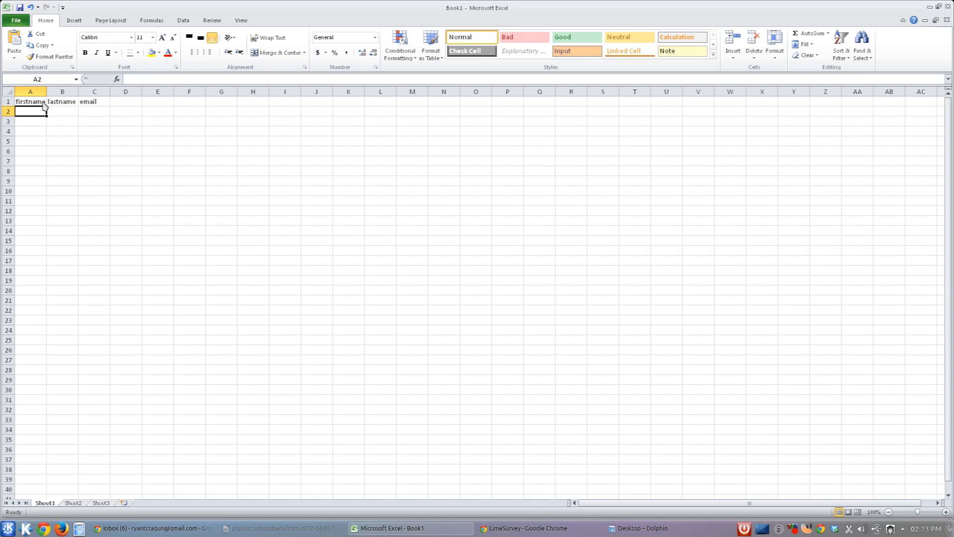
Step: Fill row 2 with the first contact's first name, last name and e-mail address
{"action": "type", "text": "John"}
{"action": "key", "text": "Tab"}
{"action": "type", "text": "Doe"}
{"action": "key", "text": "Tab"}
{"action": "type", "text": "johndoe@email.com"}
{"action": "key", "text": "Return"}
Step: Fill row 3 with the second contact's first name, last name and e-mail address
{"action": "type", "text": "Jane"}
{"action": "key", "text": "Tab"}
{"action": "type", "text": "Doe"}
{"action": "key", "text": "Tab"}
{"action": "type", "text": "janedoe@email.com"}
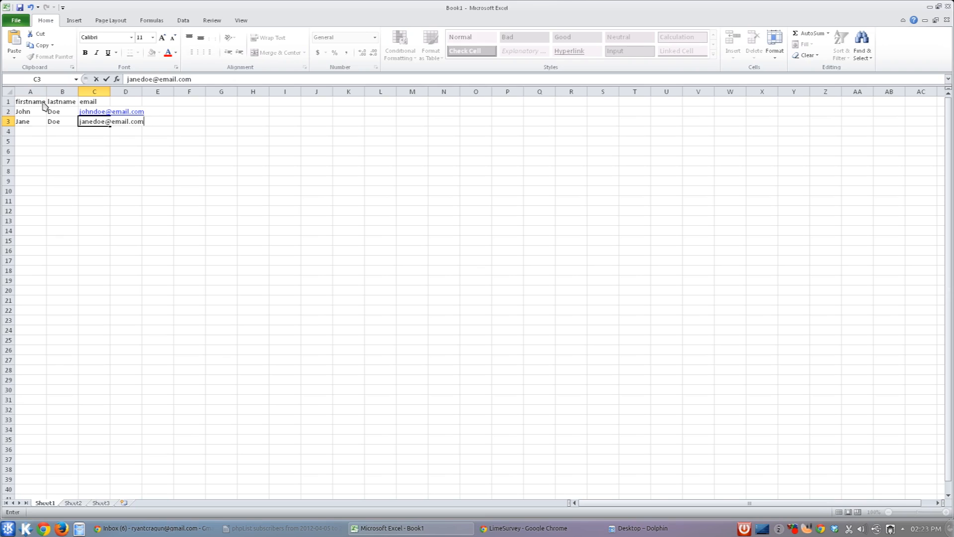
{"action": "key", "text": "Return"}
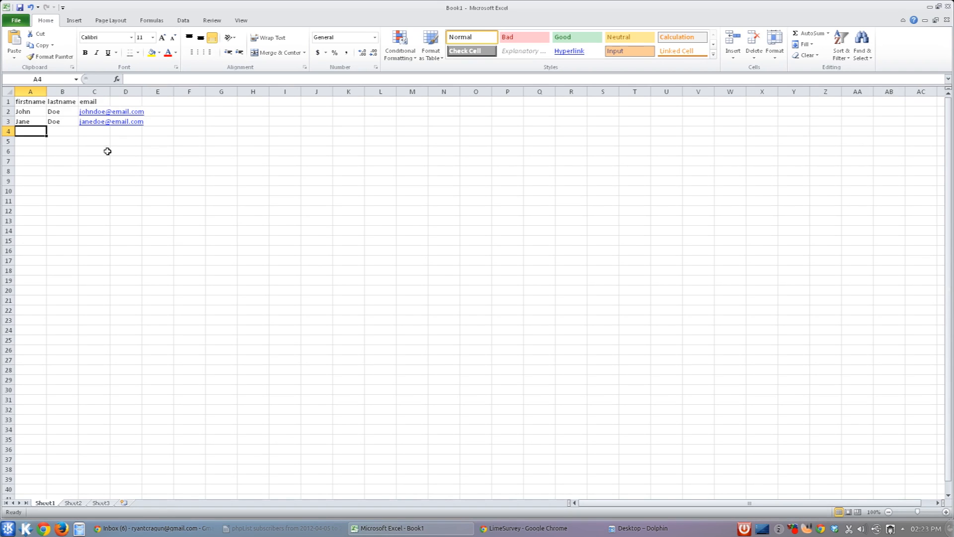
Step: Start saving the workbook under a new format, choosing CSV (Comma delimited) as the file type
{"action": "left_click", "coordinate": [19, 21]}
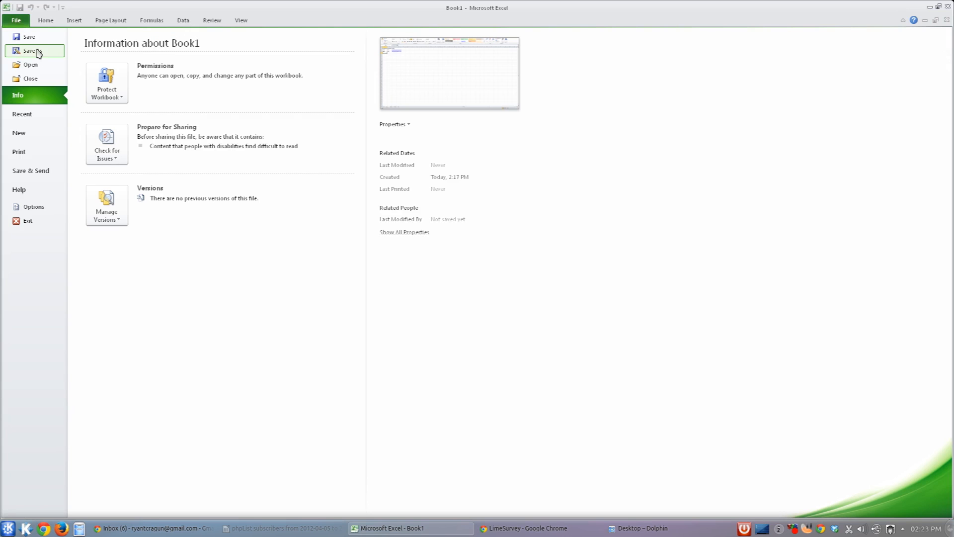
{"action": "left_click", "coordinate": [39, 51]}
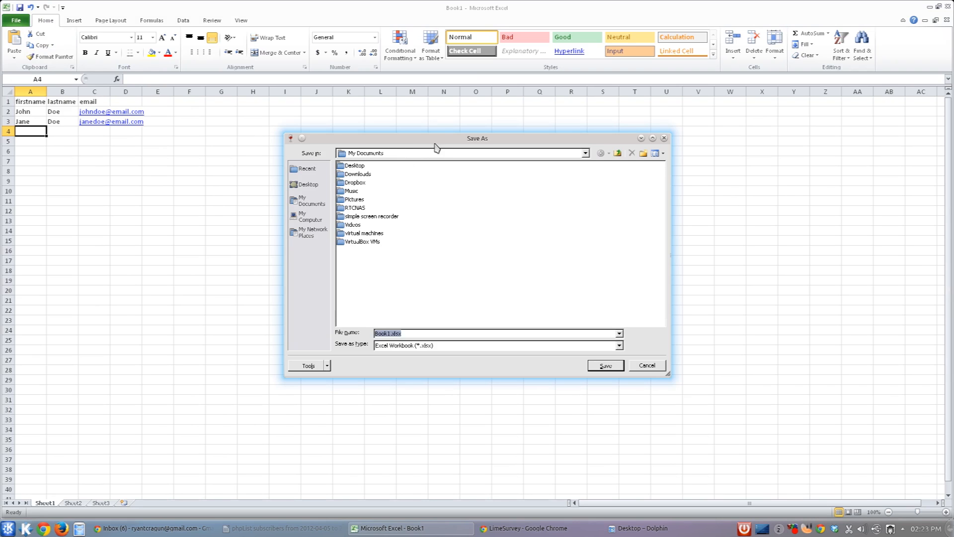
{"action": "left_click_drag", "start_coordinate": [436, 147], "coordinate": [370, 108]}
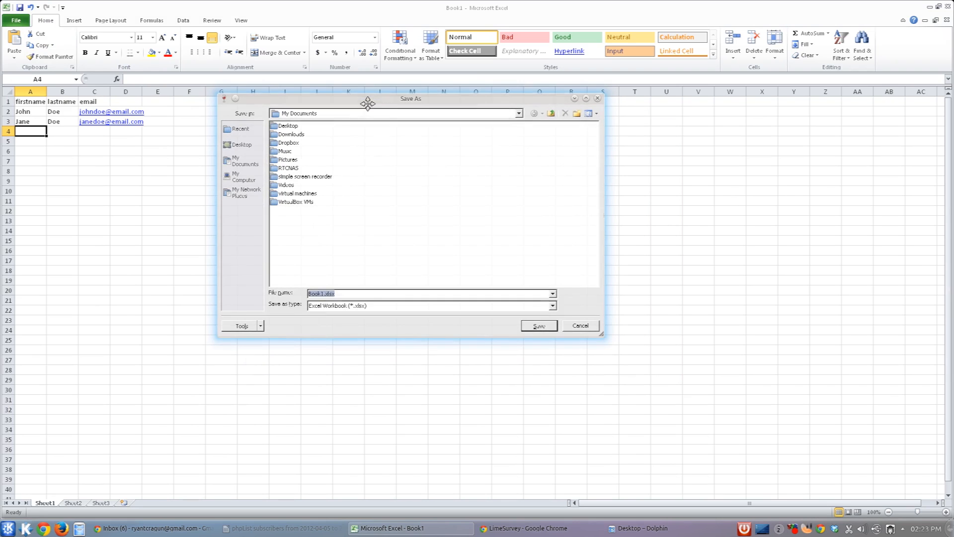
{"action": "left_click", "coordinate": [551, 306]}
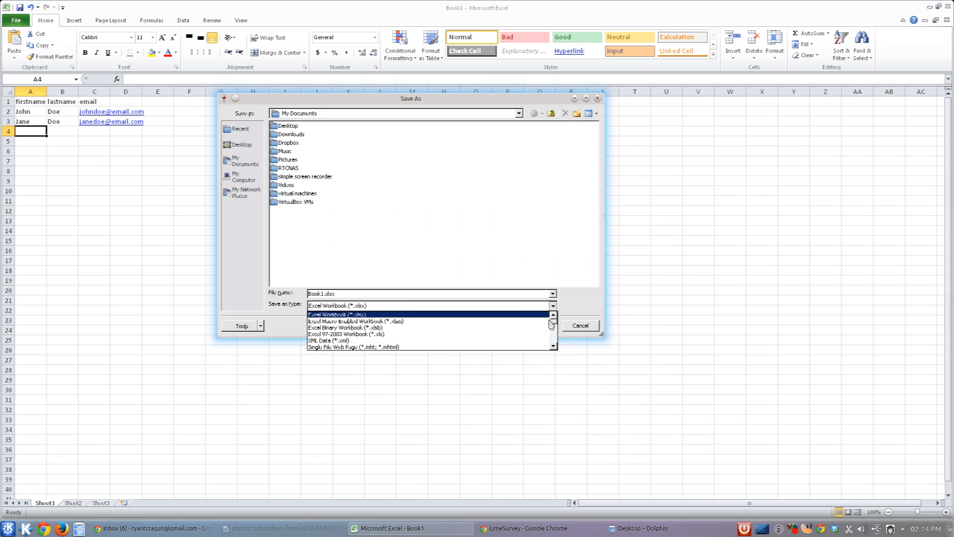
{"action": "left_click", "coordinate": [554, 348]}
{"action": "left_click", "coordinate": [554, 347]}
{"action": "left_click", "coordinate": [554, 347]}
{"action": "left_click", "coordinate": [554, 347]}
{"action": "left_click", "coordinate": [554, 347]}
{"action": "left_click", "coordinate": [553, 347]}
{"action": "left_click", "coordinate": [553, 347]}
{"action": "left_click", "coordinate": [553, 347]}
{"action": "left_click", "coordinate": [553, 347]}
{"action": "left_click", "coordinate": [554, 347]}
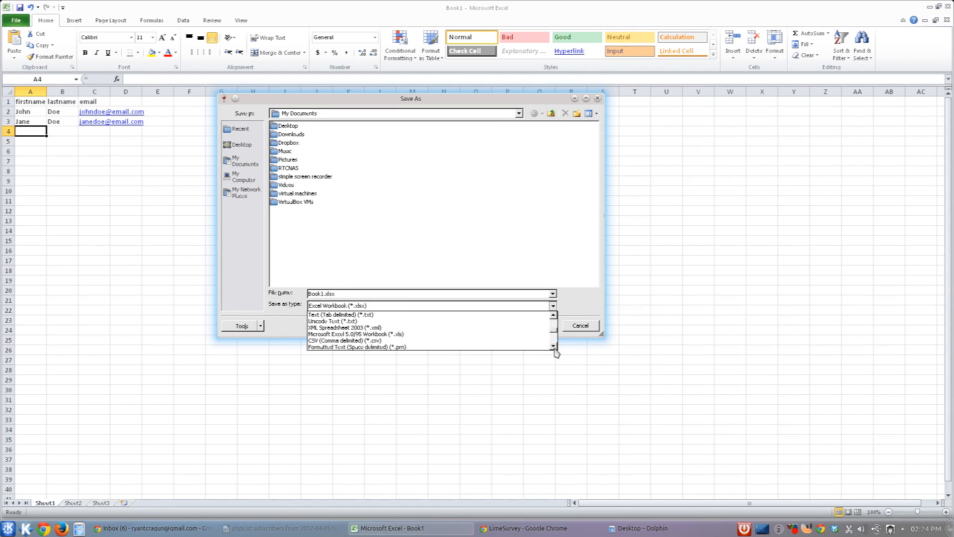
{"action": "left_click", "coordinate": [526, 342]}
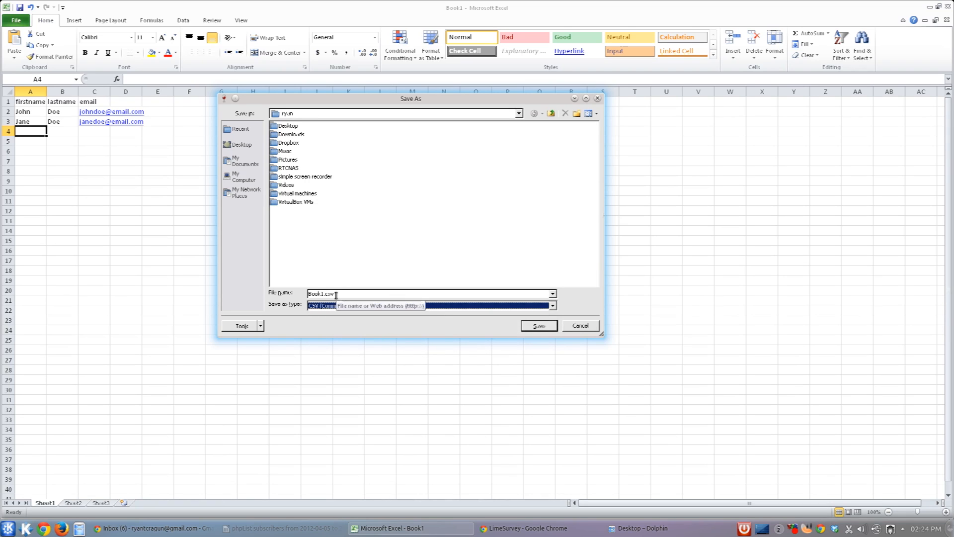
Step: Save the active sheet as Book1.csv in the Desktop folder, keeping the CSV format, and locate the file in Dolphin
{"action": "double_click", "coordinate": [293, 130]}
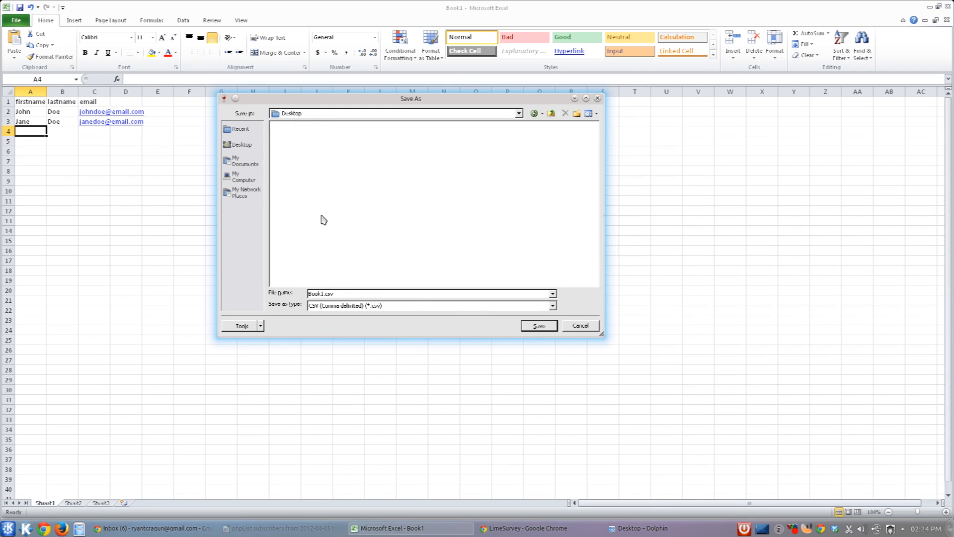
{"action": "left_click", "coordinate": [545, 327]}
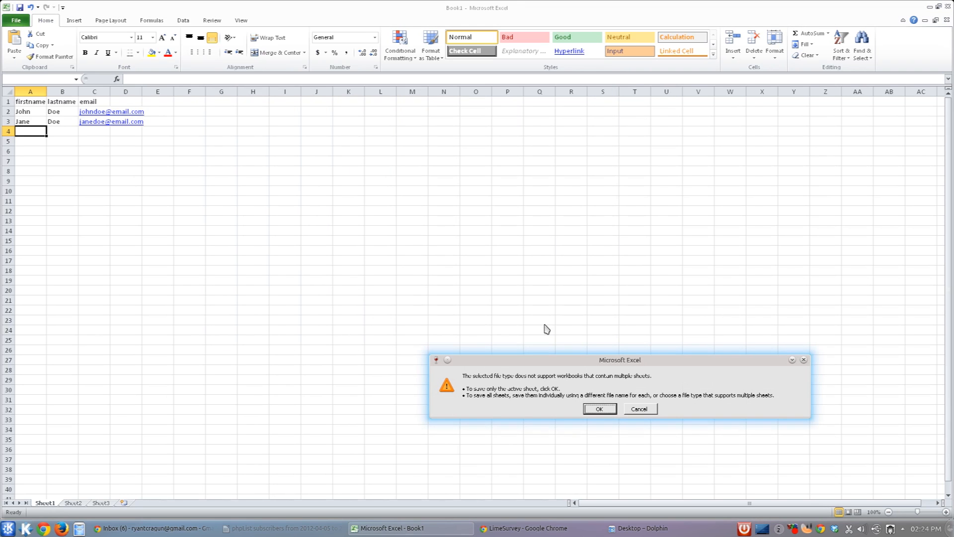
{"action": "left_click_drag", "start_coordinate": [582, 360], "coordinate": [338, 176]}
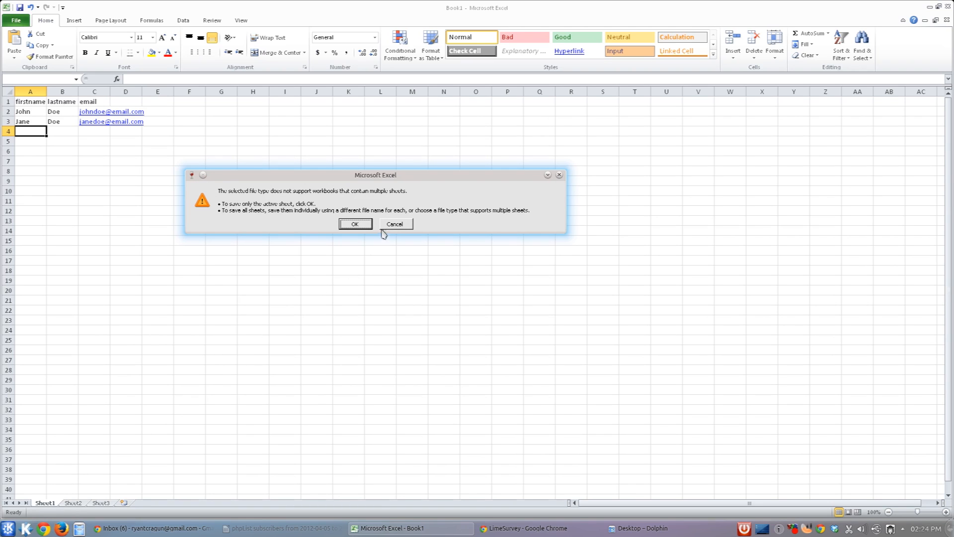
{"action": "left_click", "coordinate": [355, 225]}
{"action": "left_click_drag", "start_coordinate": [544, 356], "coordinate": [294, 183]}
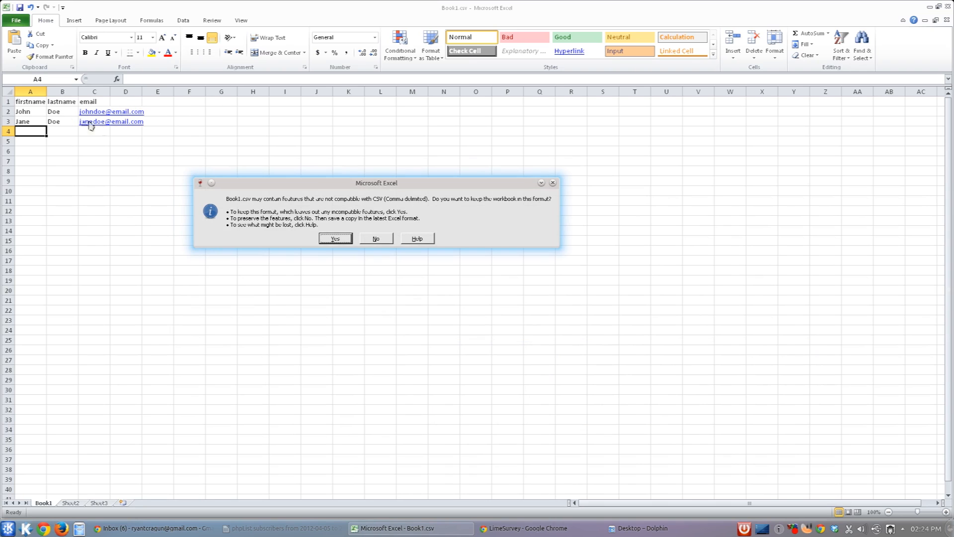
{"action": "left_click", "coordinate": [336, 239]}
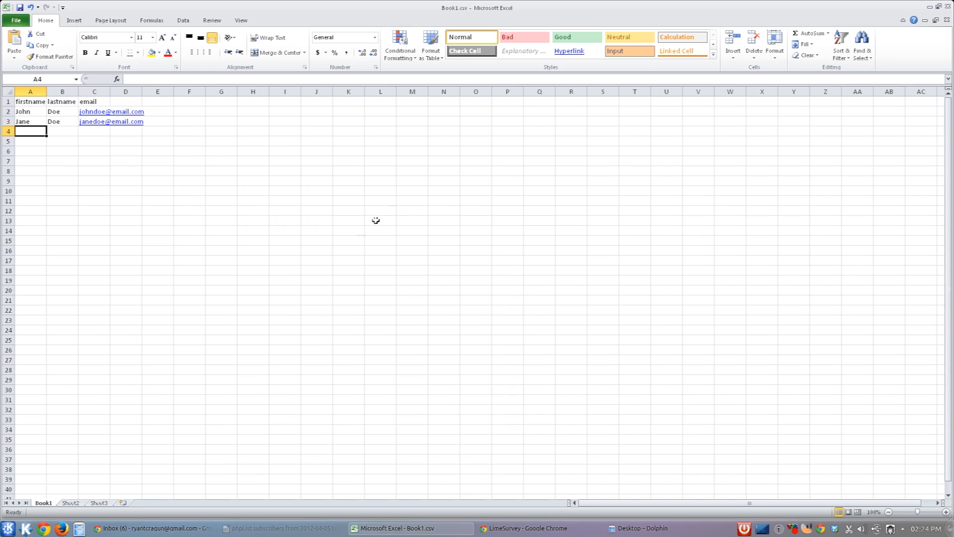
{"action": "left_click", "coordinate": [624, 528]}
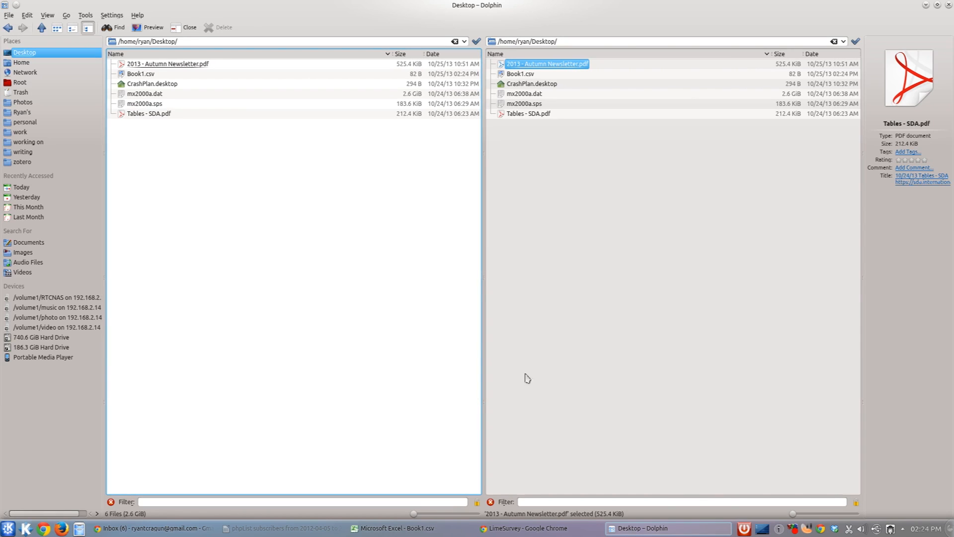
{"action": "left_click", "coordinate": [141, 73]}
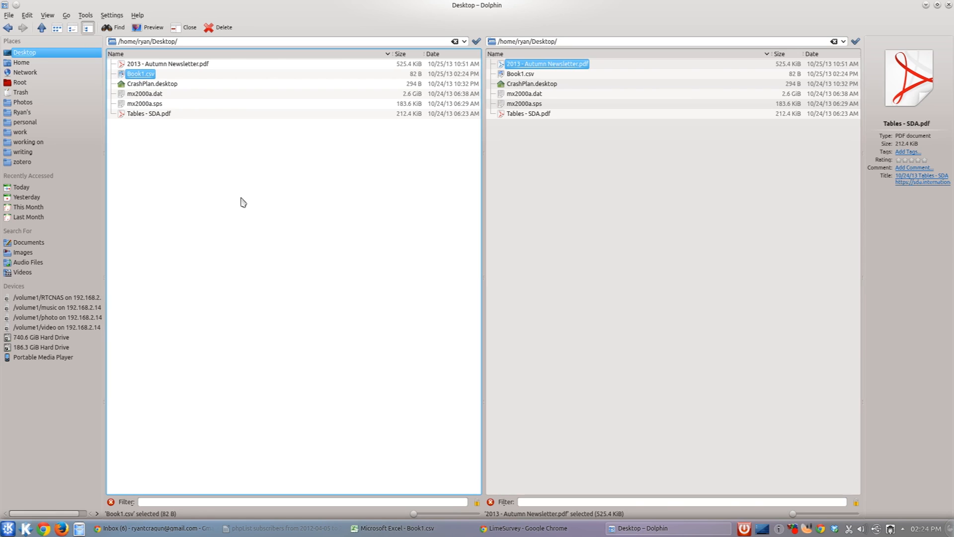
Step: Switch back to LimeSurvey in Chrome and upload Book1.csv from the Desktop as the token import file
{"action": "left_click", "coordinate": [528, 529]}
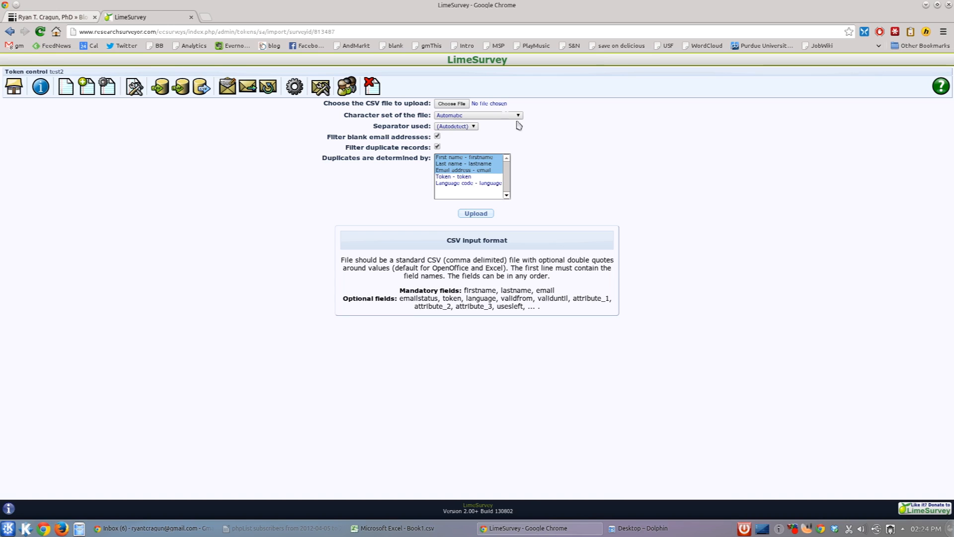
{"action": "left_click", "coordinate": [454, 104]}
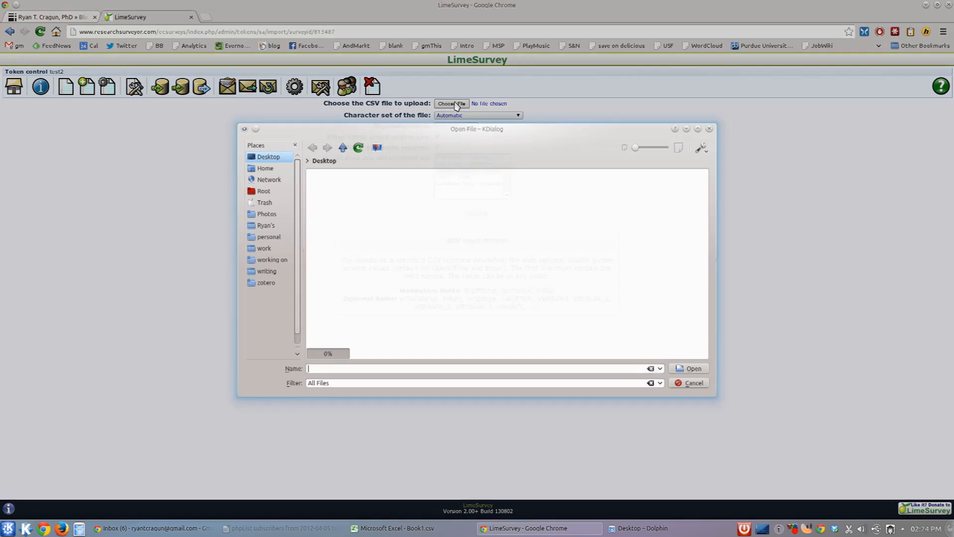
{"action": "left_click", "coordinate": [326, 183]}
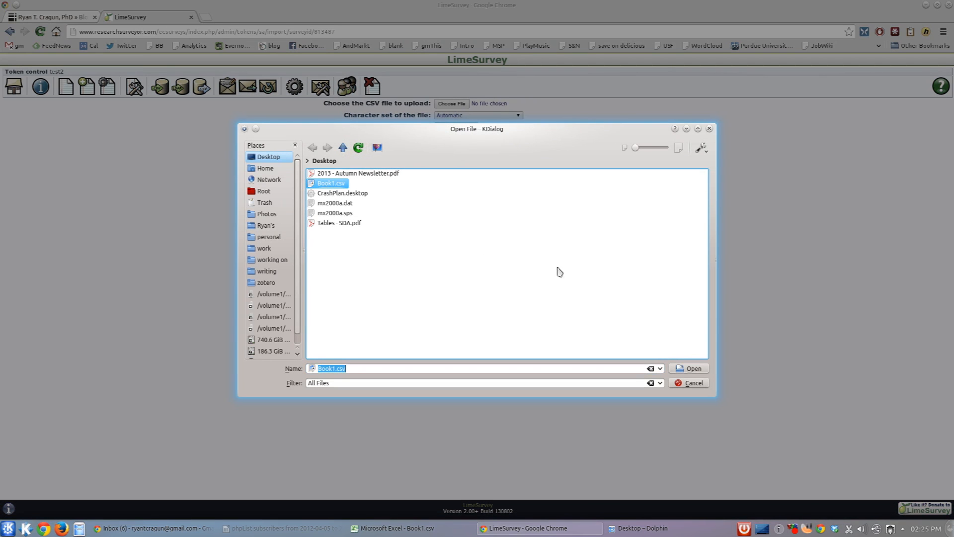
{"action": "left_click", "coordinate": [677, 368]}
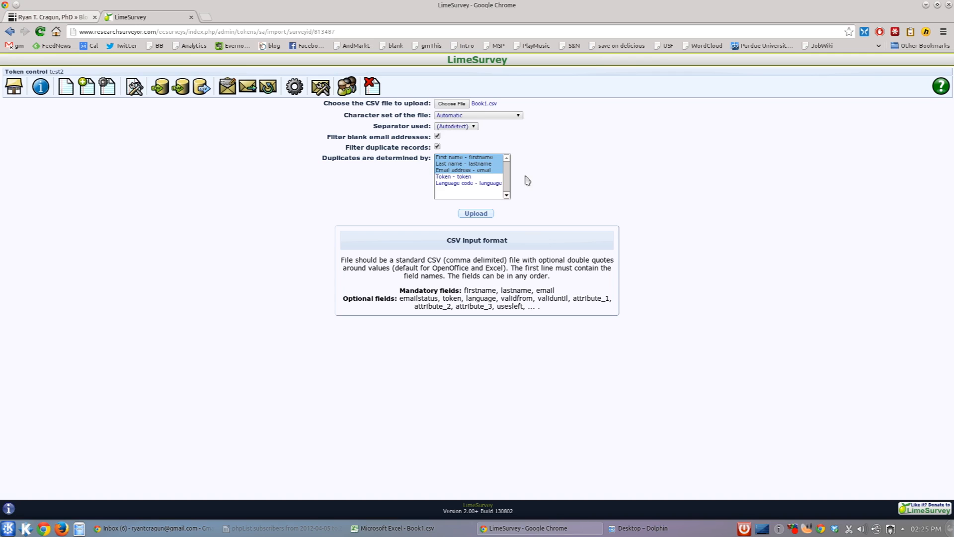
{"action": "left_click", "coordinate": [480, 215]}
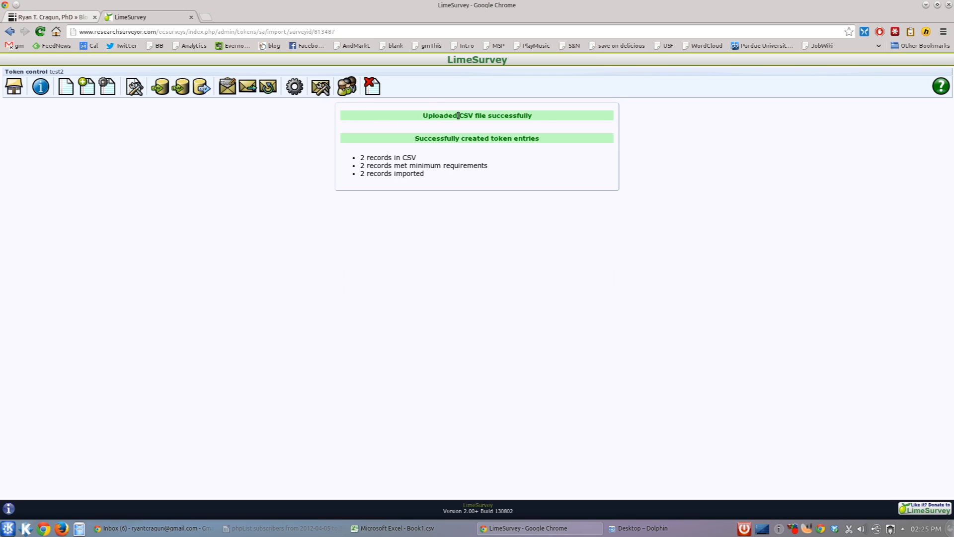
Step: Review the CSV import summary and display the survey's participant list
{"action": "left_click_drag", "start_coordinate": [420, 116], "coordinate": [557, 143]}
{"action": "left_click", "coordinate": [556, 165]}
{"action": "left_click_drag", "start_coordinate": [360, 158], "coordinate": [445, 177]}
{"action": "left_click", "coordinate": [469, 200]}
{"action": "left_click", "coordinate": [69, 94]}
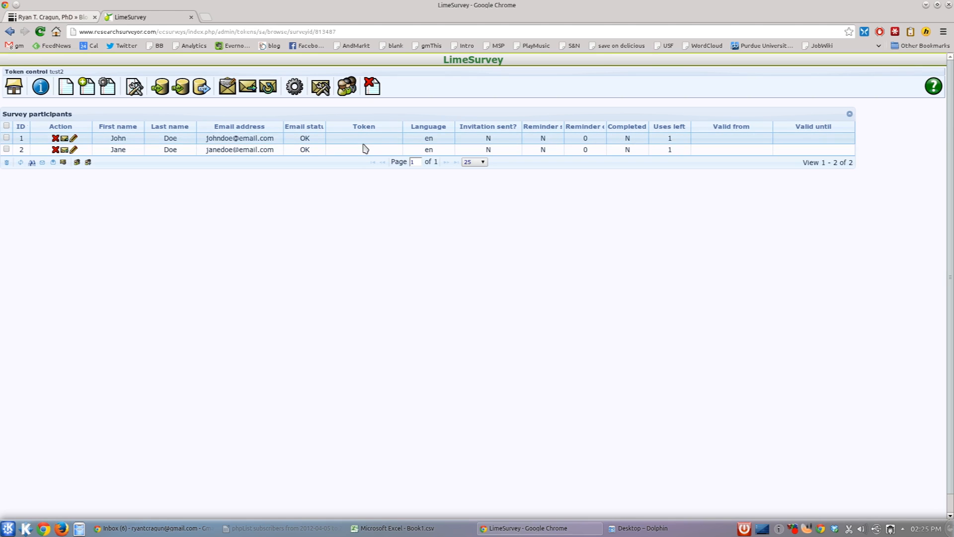
Step: Generate tokens for all participants who have none and display the participant list again
{"action": "left_click", "coordinate": [295, 88]}
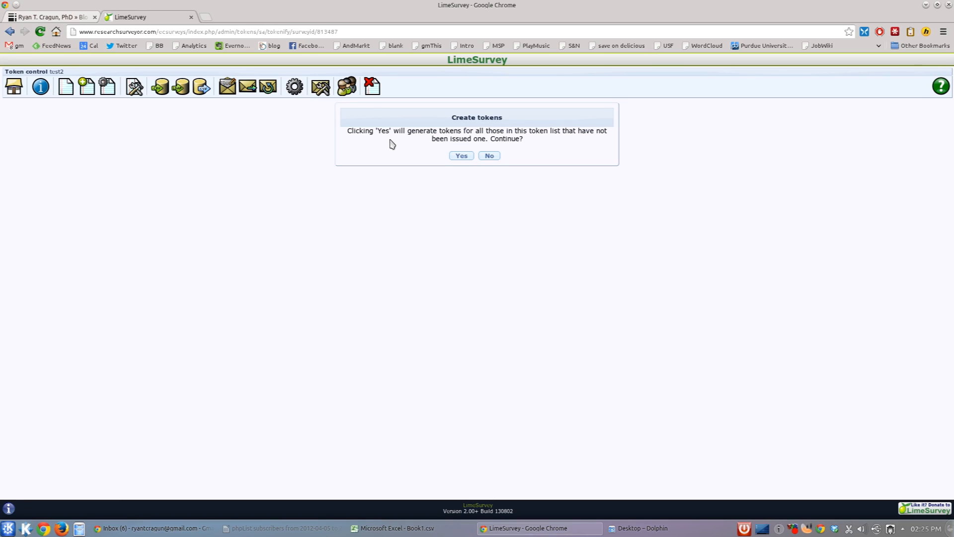
{"action": "left_click", "coordinate": [461, 156]}
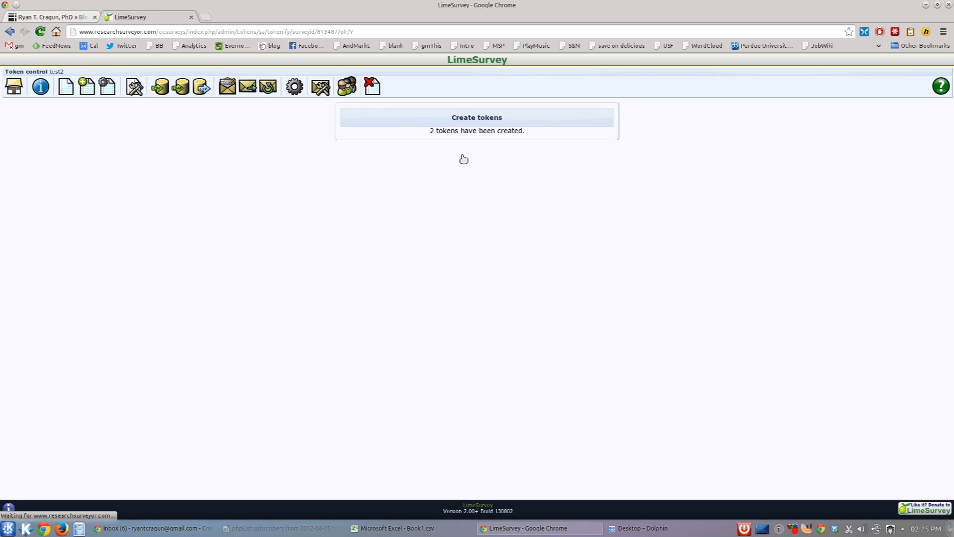
{"action": "left_click", "coordinate": [66, 88]}
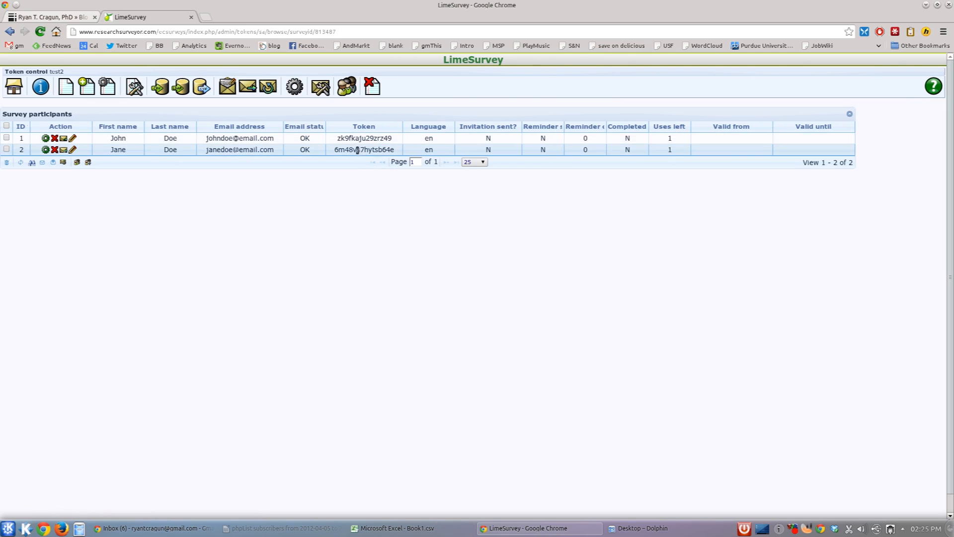